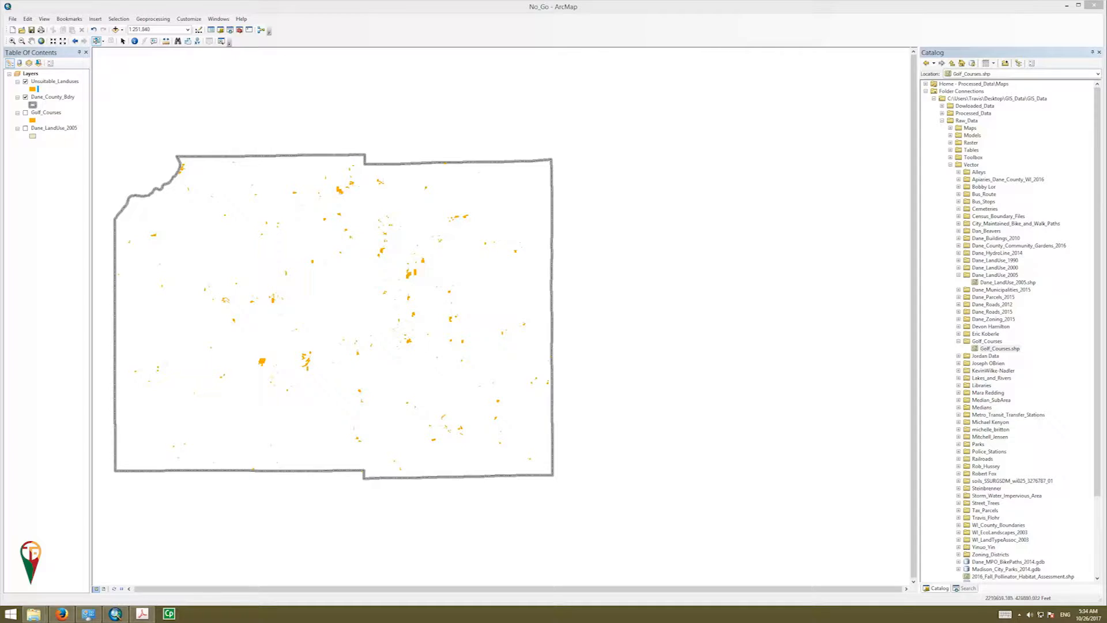
- Start the Buffer geoprocessing tool with the Unsuitable_Landuses layer as the input features
{"action": "left_click", "coordinate": [43, 84]}
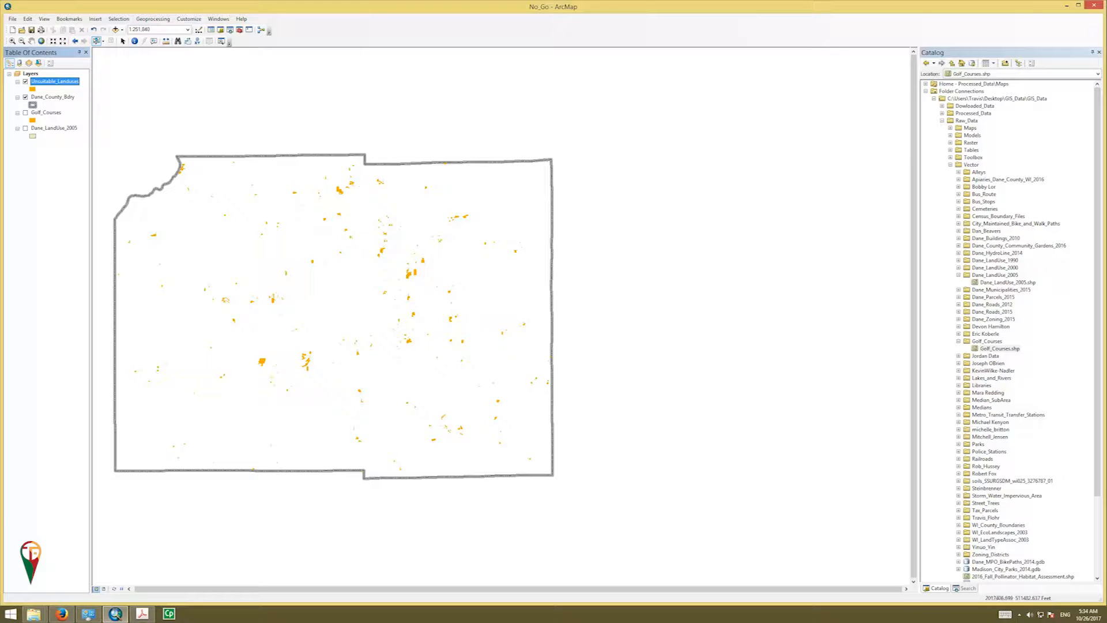
{"action": "left_click", "coordinate": [149, 19]}
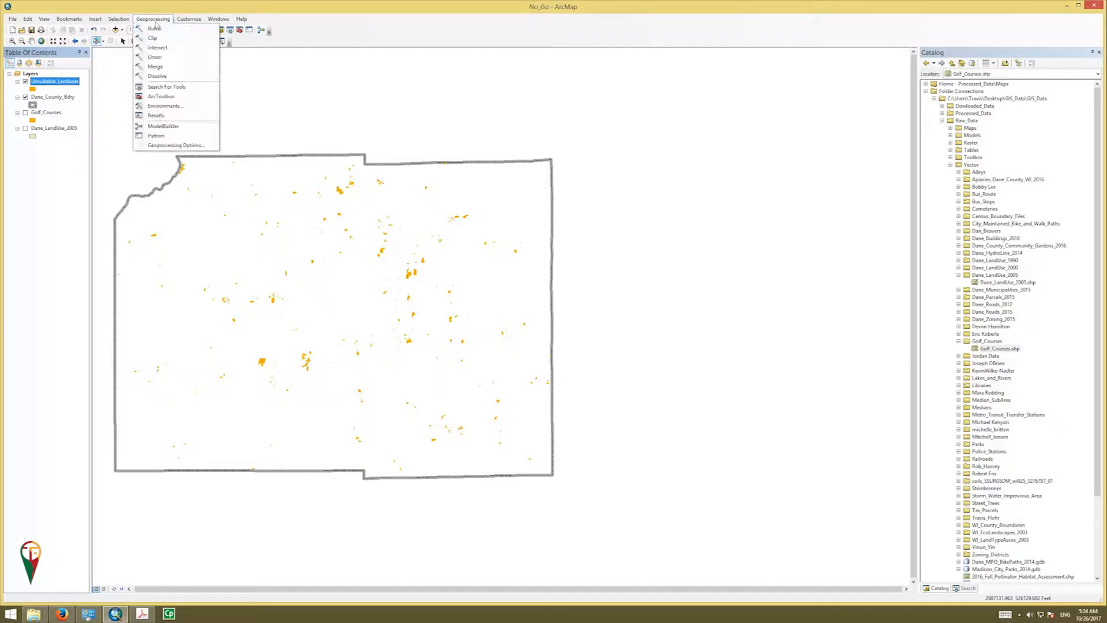
{"action": "left_click", "coordinate": [155, 29]}
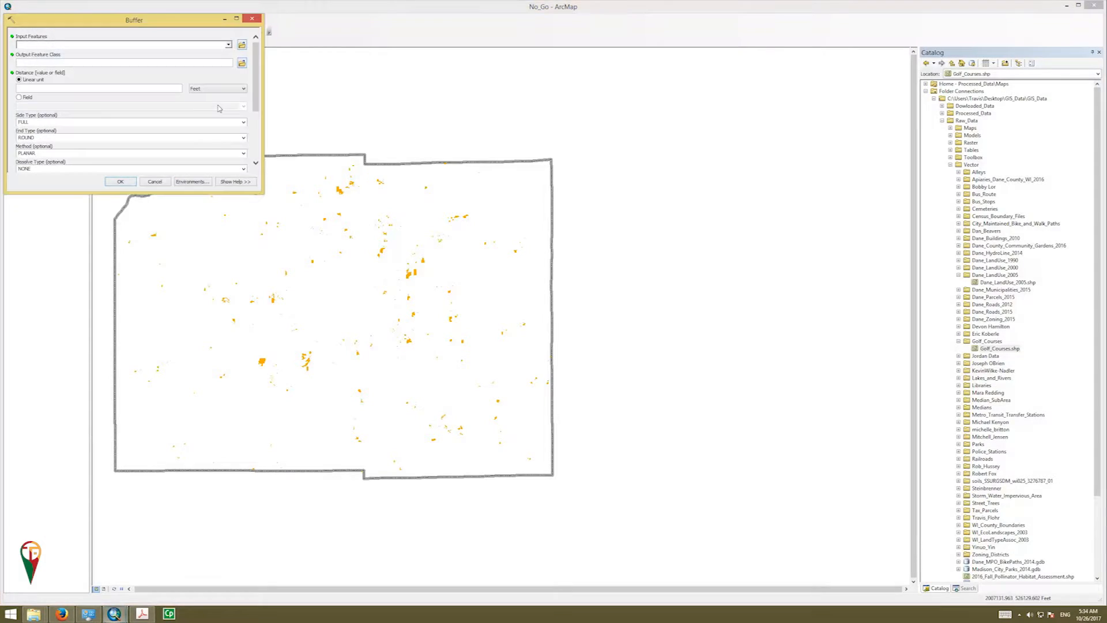
{"action": "left_click_drag", "start_coordinate": [135, 24], "coordinate": [439, 201]}
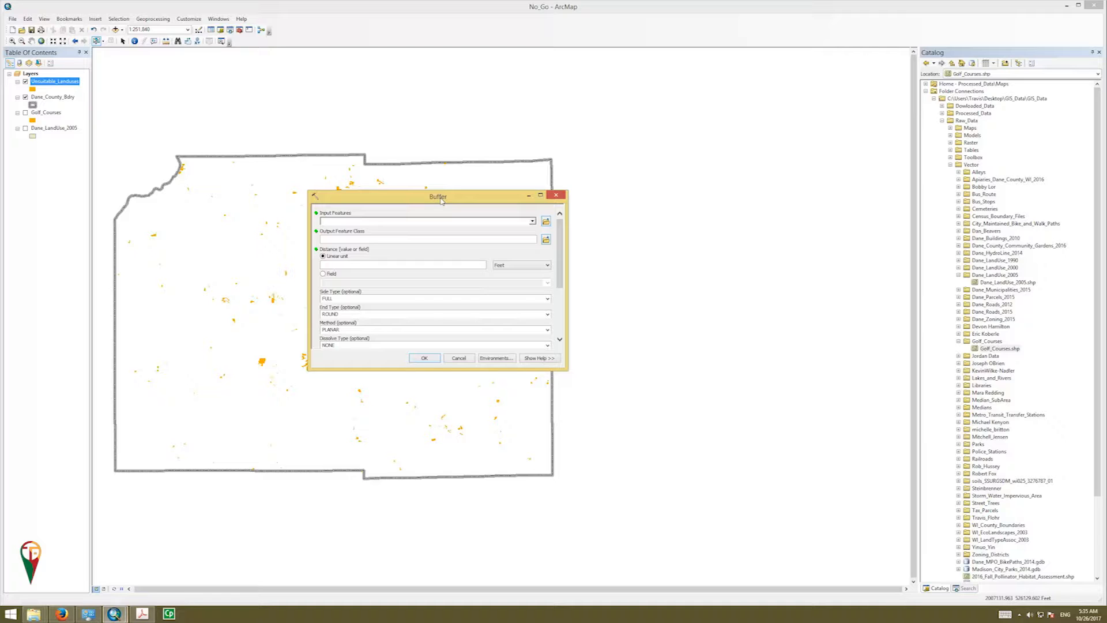
{"action": "left_click", "coordinate": [532, 221]}
{"action": "left_click", "coordinate": [377, 231]}
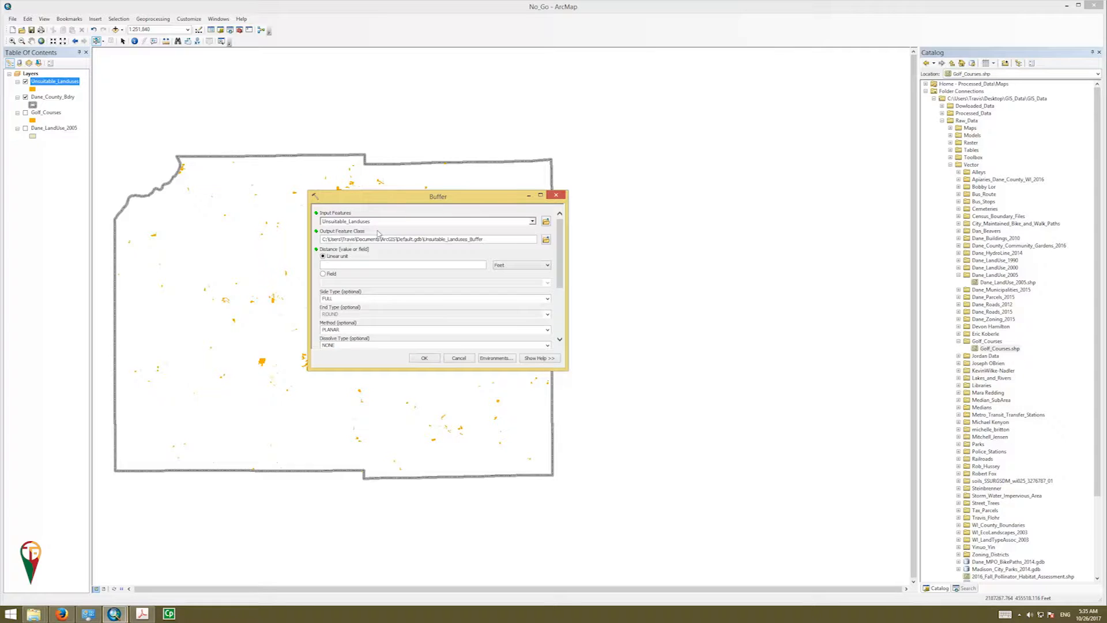
- Save the buffer output in the Processed_Data Maps folder as the feature class Unsuitable_Landuses_Buffer_1969
{"action": "left_click", "coordinate": [546, 239]}
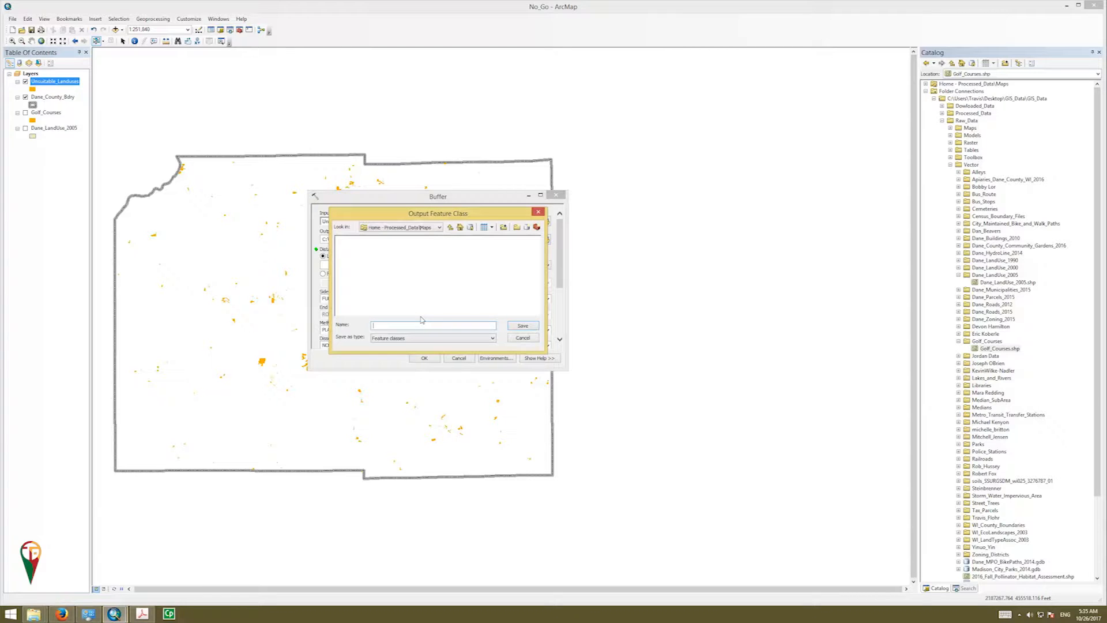
{"action": "type", "text": "Unsuitable_Landuses_Buffer_196"}
{"action": "left_click", "coordinate": [491, 339]}
{"action": "left_click", "coordinate": [489, 346]}
{"action": "left_click", "coordinate": [522, 326]}
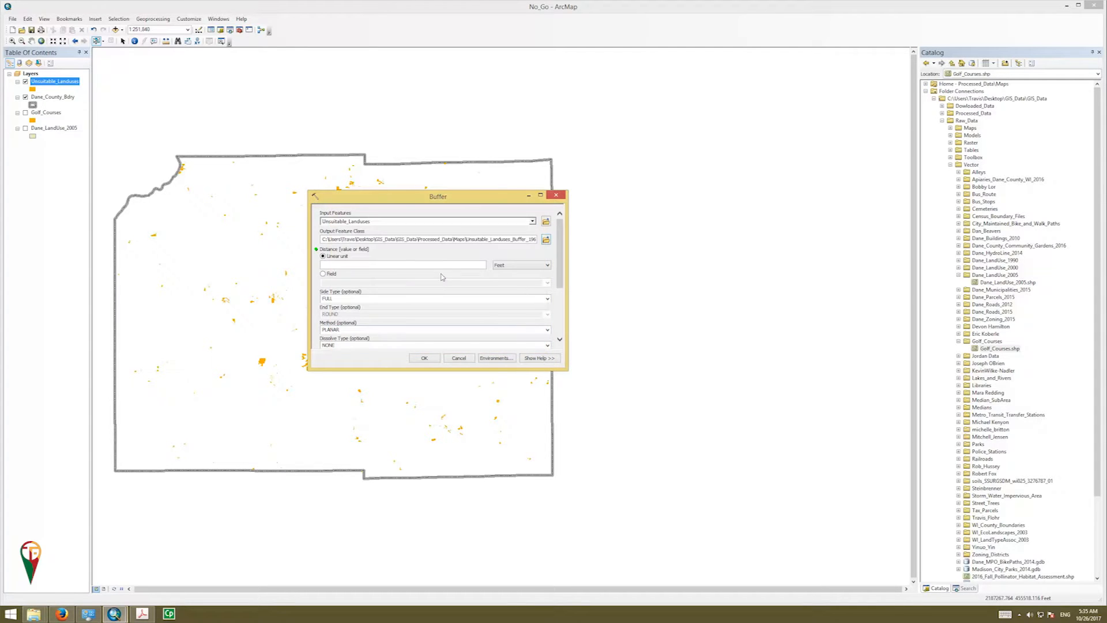
- Set the buffer's linear distance to 1969 feet
{"action": "left_click", "coordinate": [351, 267]}
{"action": "type", "text": "1969"}
{"action": "left_click", "coordinate": [546, 266]}
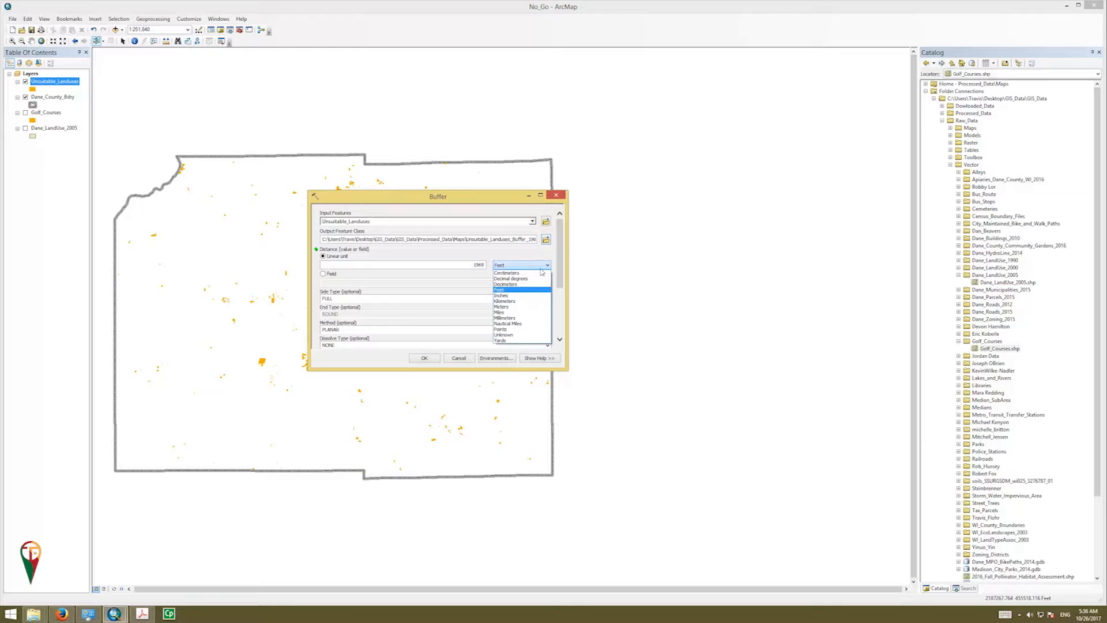
{"action": "left_click", "coordinate": [522, 289]}
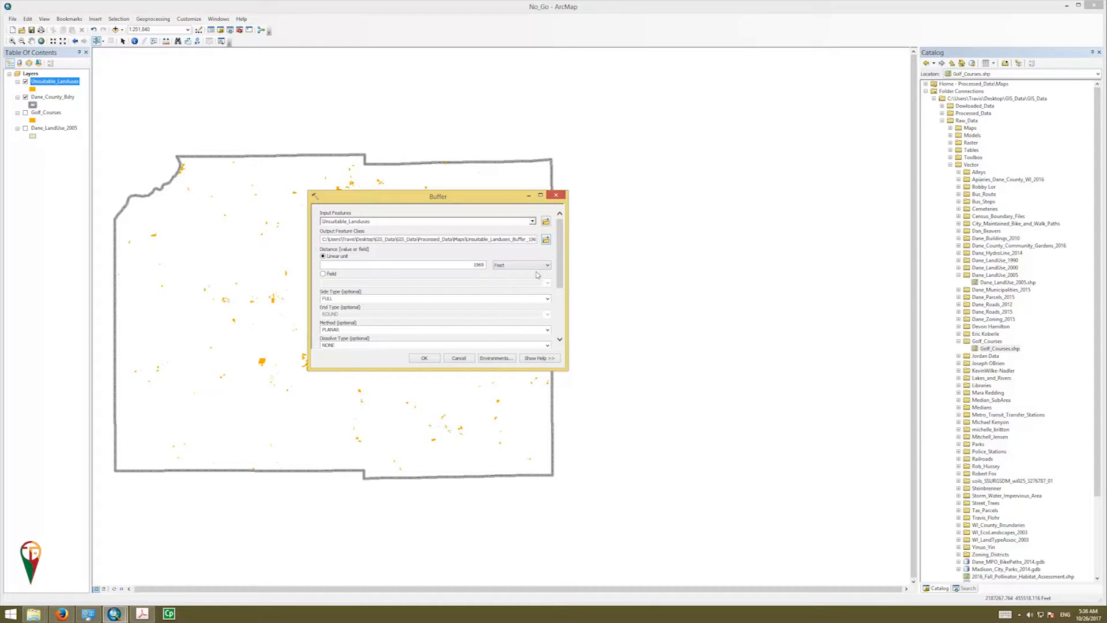
- Review the Buffer tool's available choices for side type, method and dissolve type
{"action": "left_click_drag", "start_coordinate": [559, 277], "coordinate": [560, 290]}
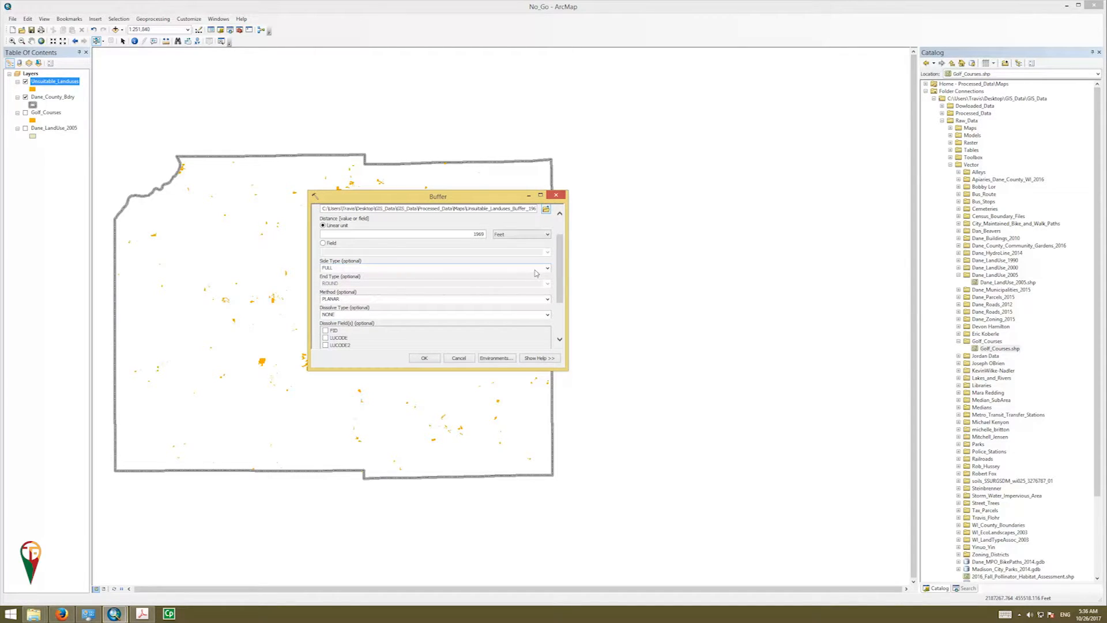
{"action": "left_click", "coordinate": [547, 269]}
{"action": "left_click", "coordinate": [547, 269]}
{"action": "left_click", "coordinate": [555, 277]}
{"action": "left_click", "coordinate": [547, 300]}
{"action": "left_click", "coordinate": [548, 301]}
{"action": "scroll", "coordinate": [561, 304], "scroll_direction": "down", "scroll_amount": 1}
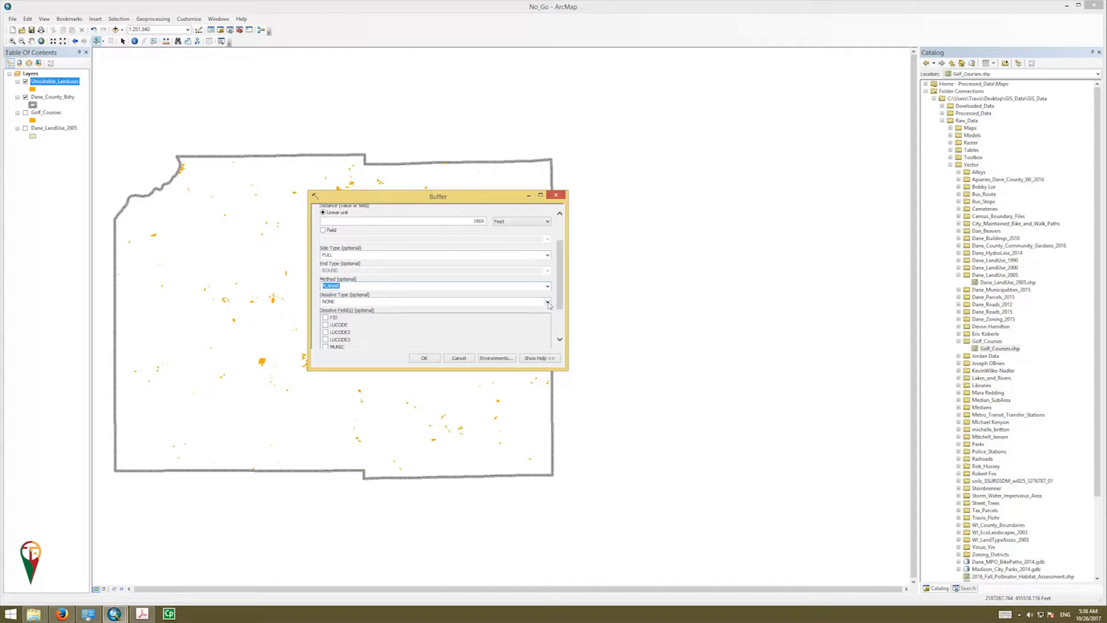
{"action": "left_click", "coordinate": [547, 302]}
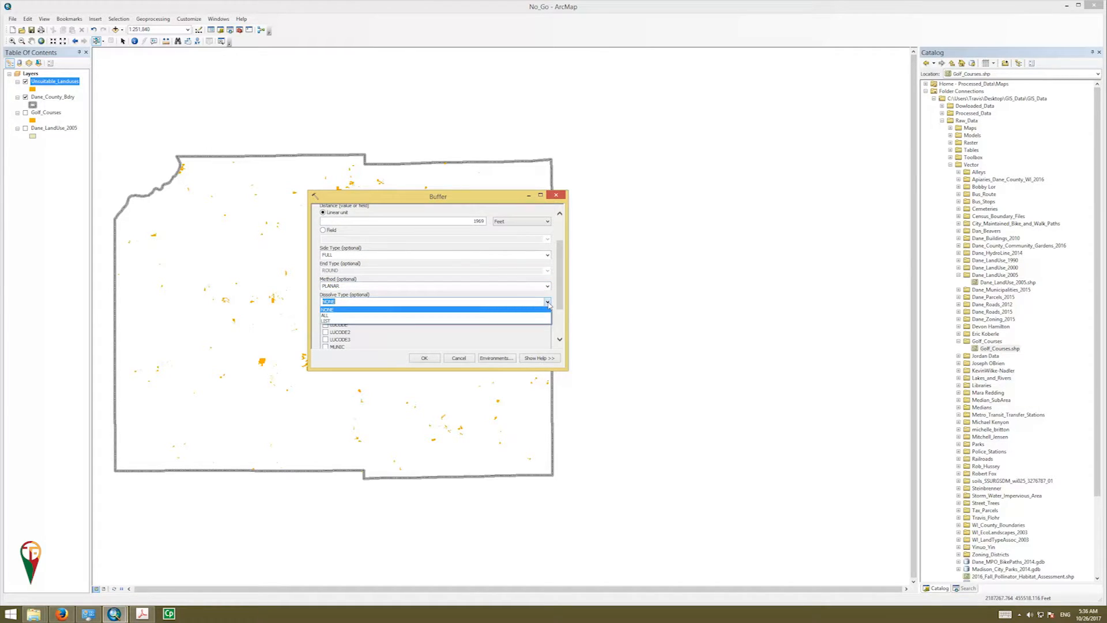
{"action": "left_click", "coordinate": [548, 304]}
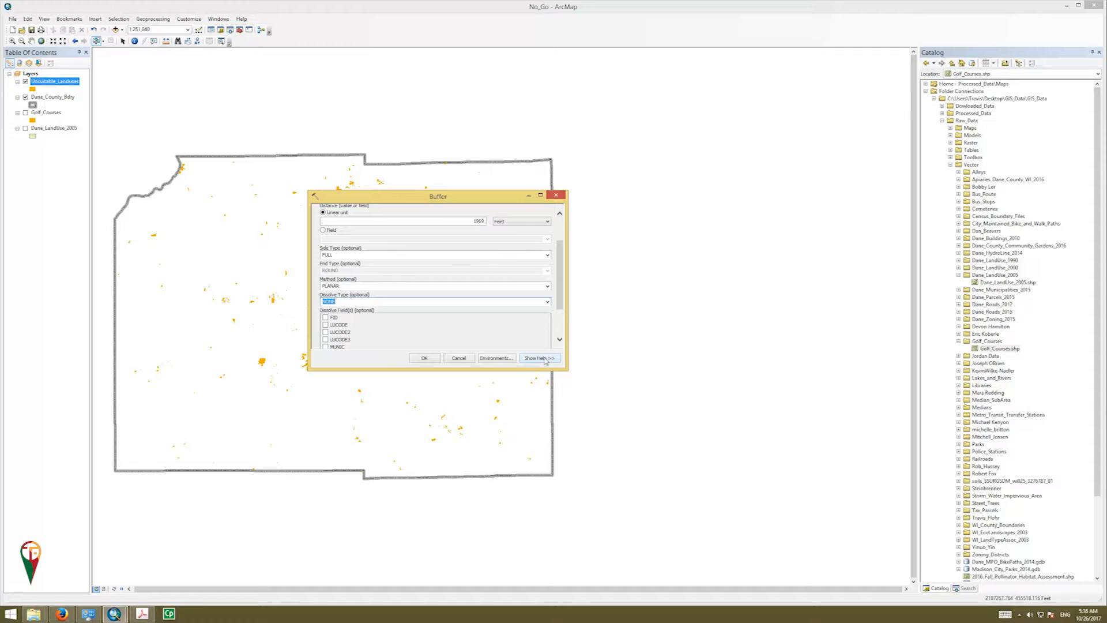
- Show the Buffer tool's help and read the descriptions of the dissolve types, especially ALL
{"action": "left_click", "coordinate": [541, 358]}
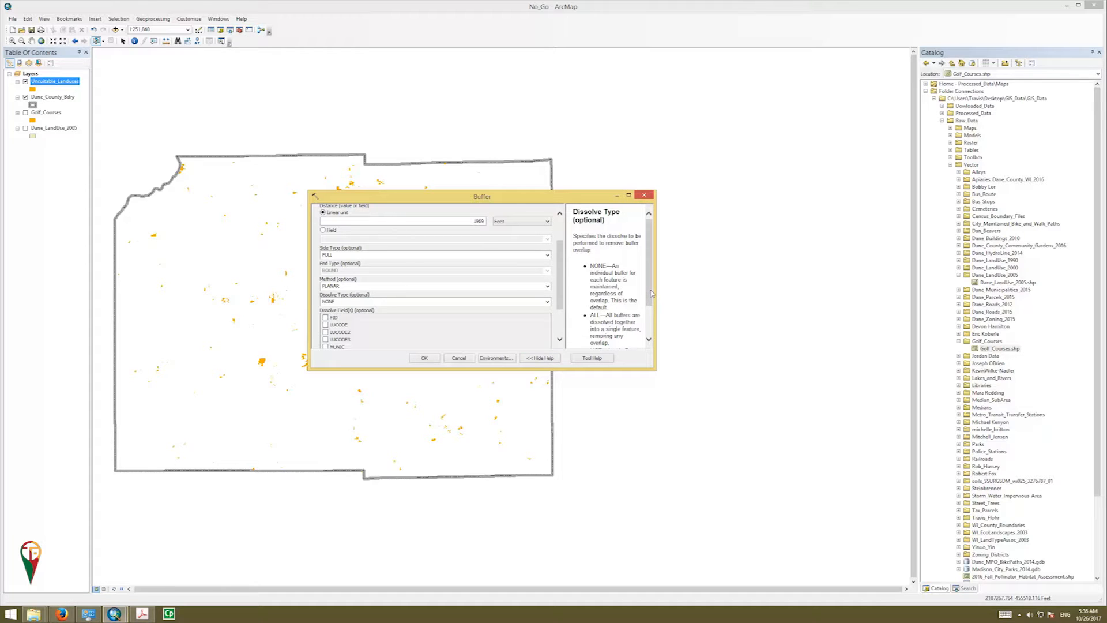
{"action": "left_click_drag", "start_coordinate": [651, 295], "coordinate": [652, 305]}
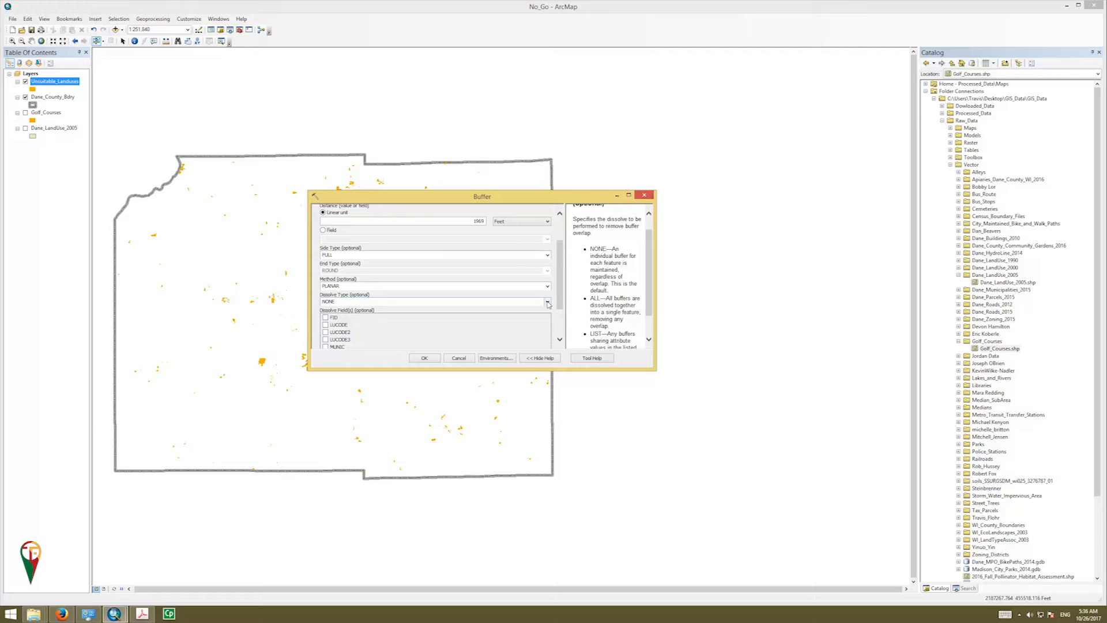
{"action": "left_click", "coordinate": [548, 304]}
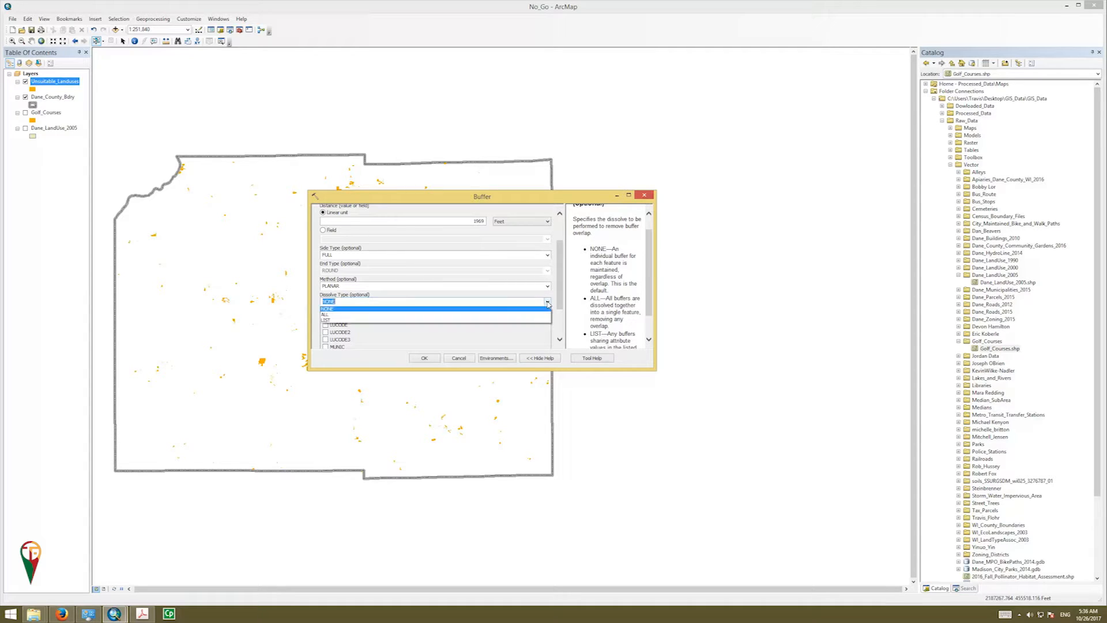
{"action": "left_click", "coordinate": [637, 307]}
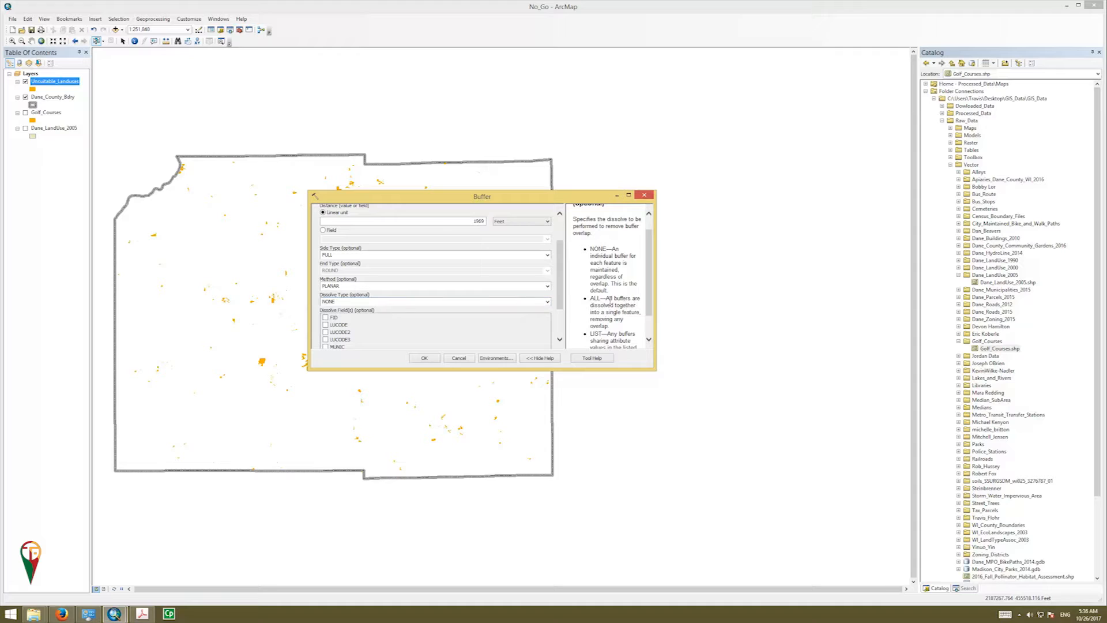
{"action": "left_click_drag", "start_coordinate": [607, 299], "coordinate": [632, 319]}
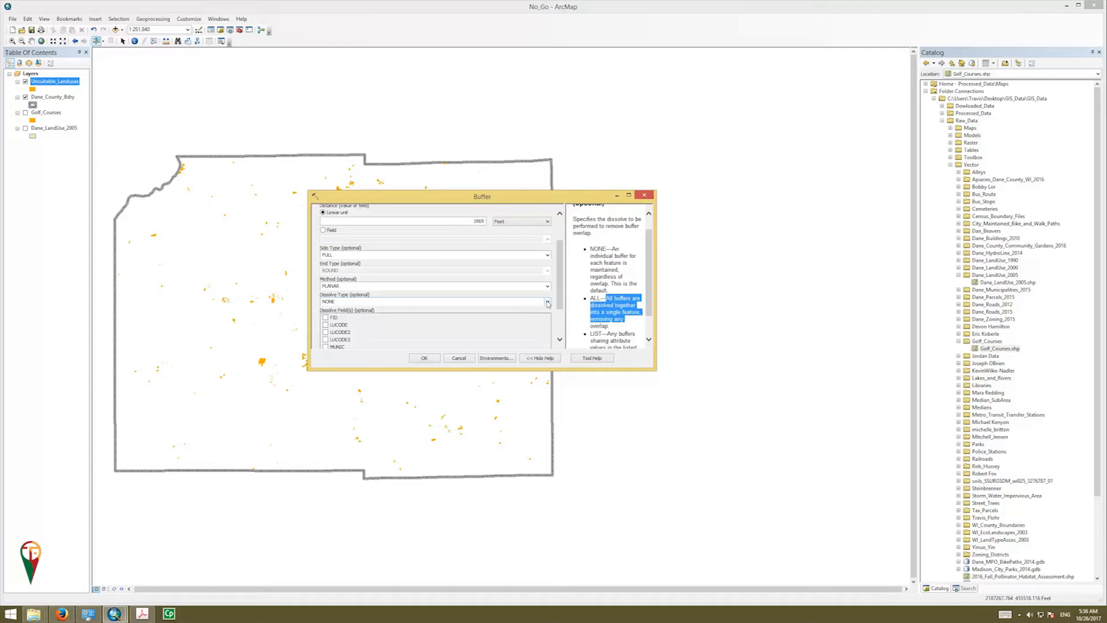
- Set the dissolve type to ALL, leave the dissolve fields unselected and run the buffer
{"action": "left_click", "coordinate": [547, 304]}
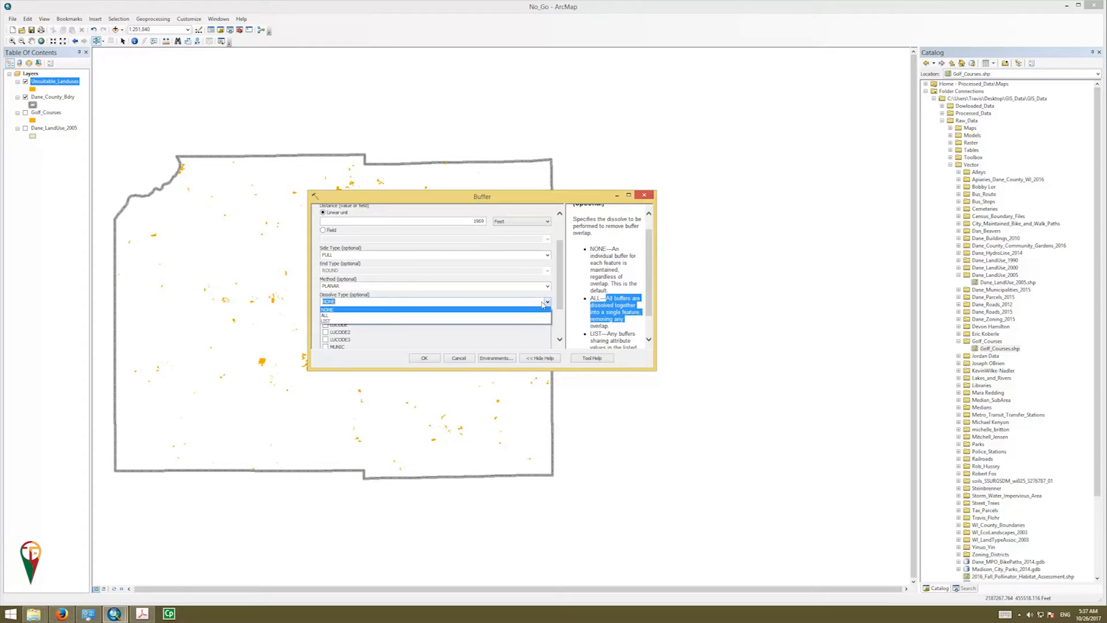
{"action": "left_click", "coordinate": [469, 316]}
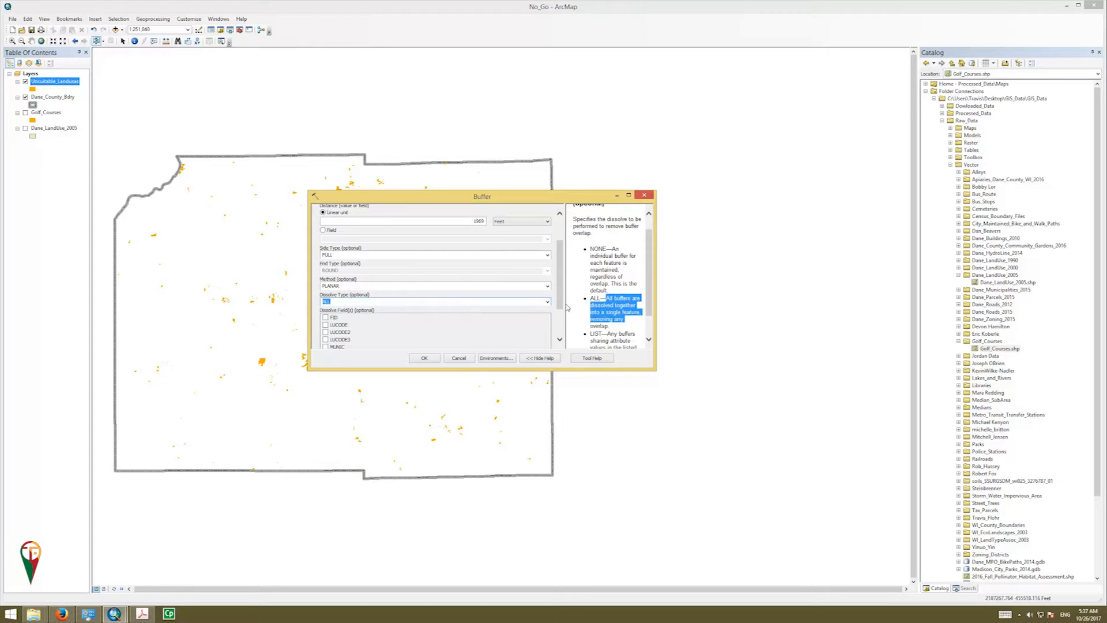
{"action": "scroll", "coordinate": [562, 313], "scroll_direction": "down", "scroll_amount": 3}
{"action": "scroll", "coordinate": [563, 313], "scroll_direction": "down", "scroll_amount": 5}
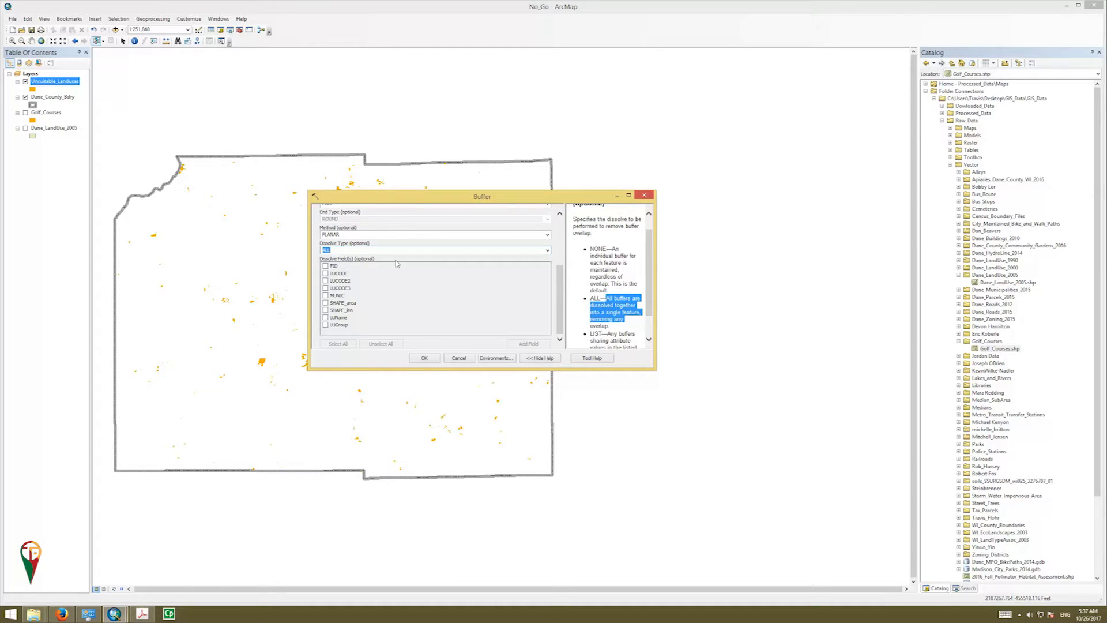
{"action": "left_click", "coordinate": [425, 359]}
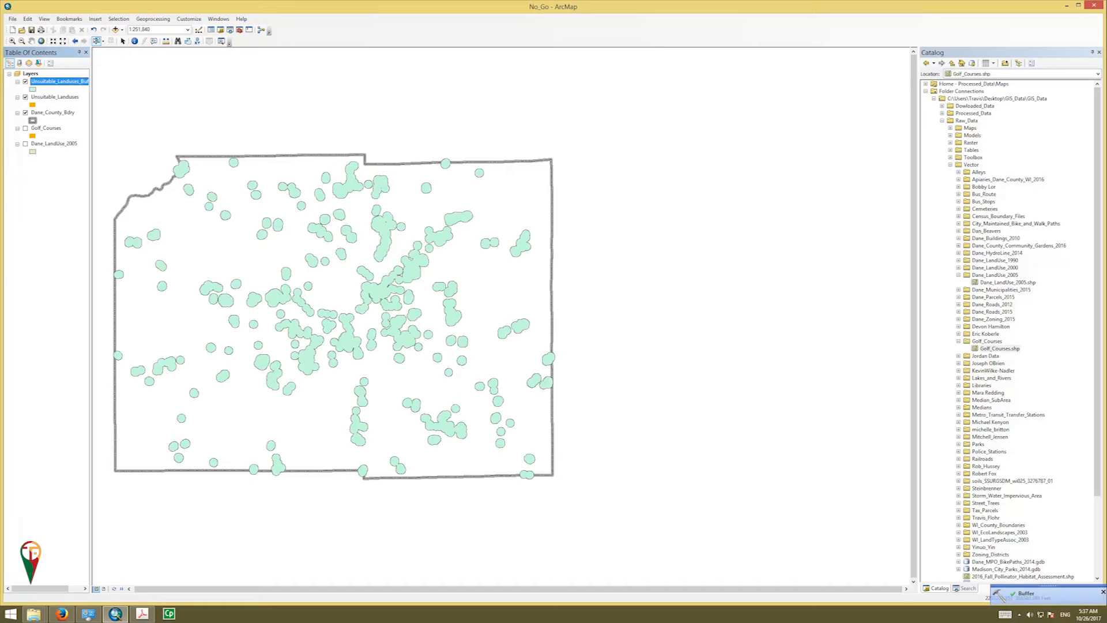
{"action": "left_click", "coordinate": [157, 20]}
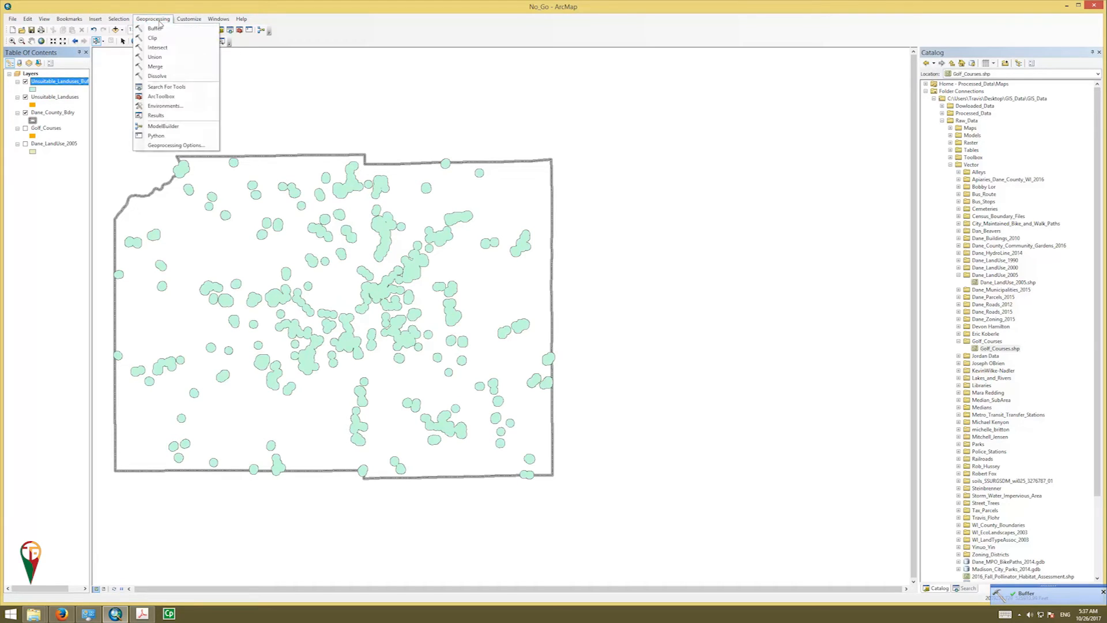
{"action": "left_click", "coordinate": [156, 115]}
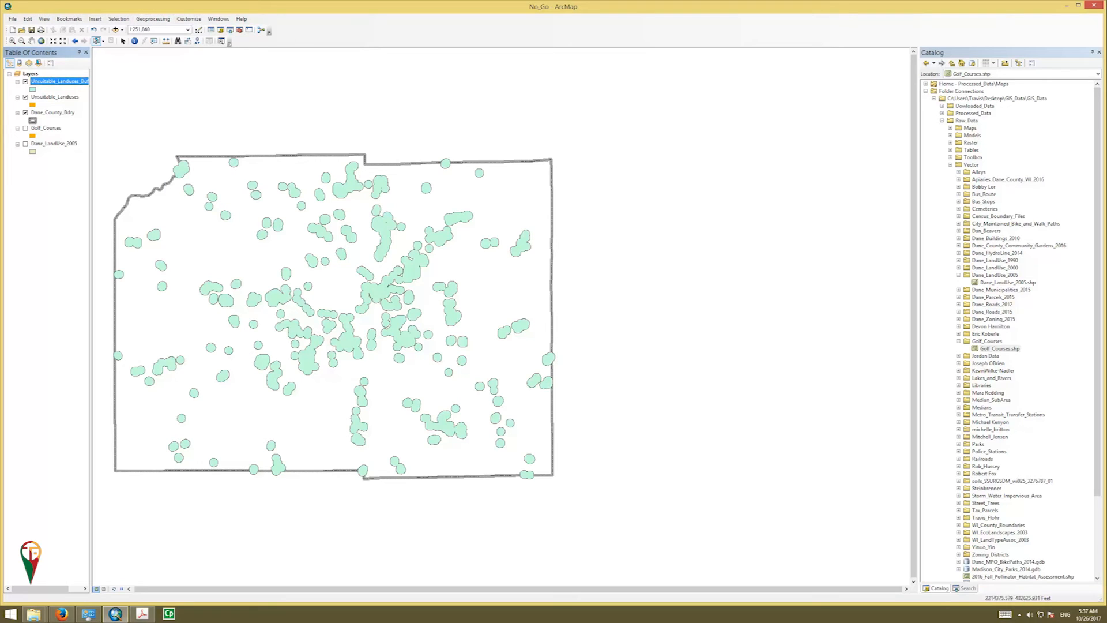
- Remove the original Unsuitable_Landuses layer from the map and select the new buffer layer
{"action": "left_click", "coordinate": [25, 97]}
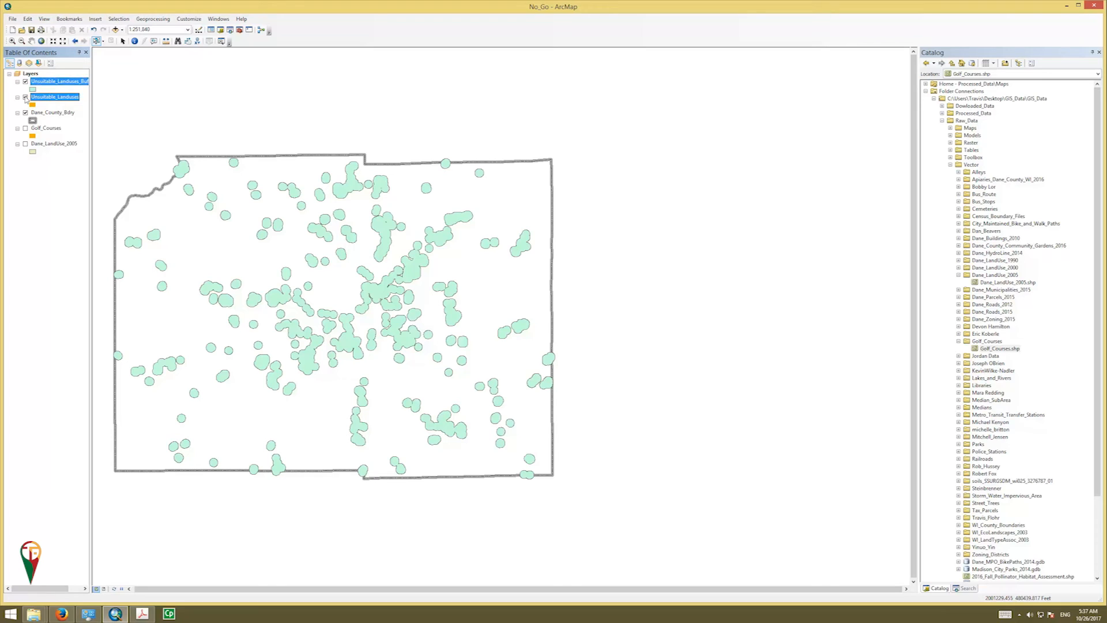
{"action": "right_click", "coordinate": [60, 98]}
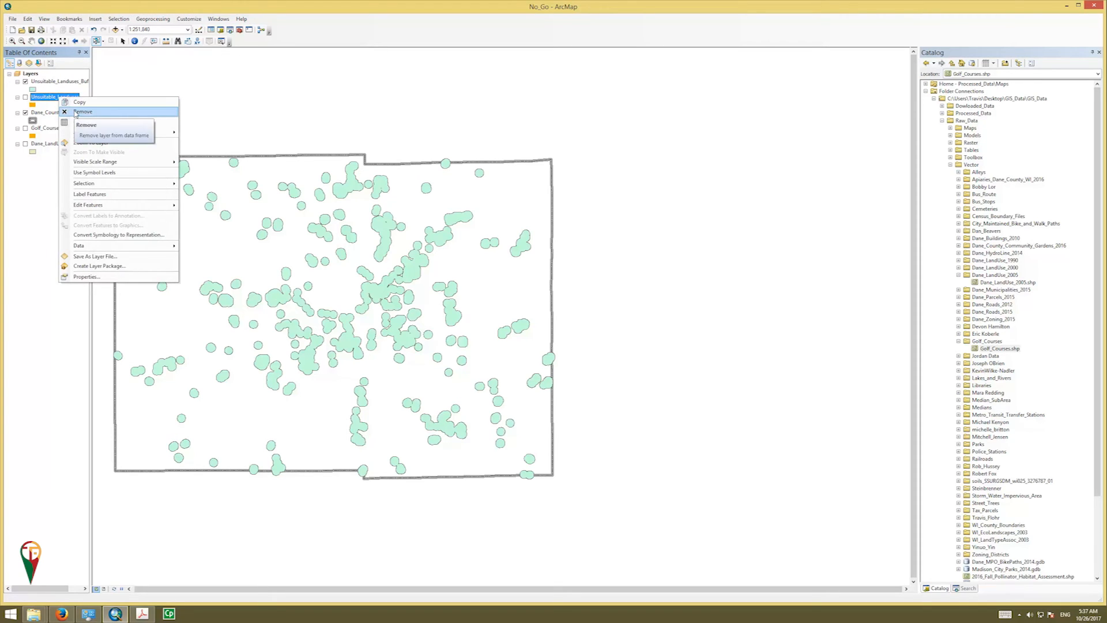
{"action": "left_click", "coordinate": [75, 113]}
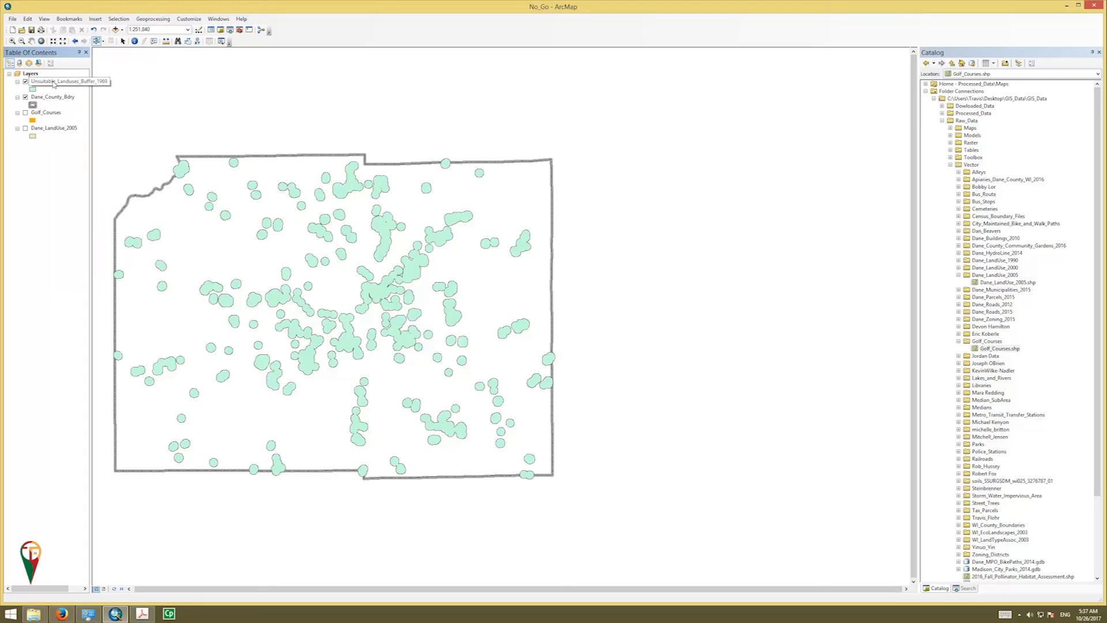
{"action": "left_click", "coordinate": [83, 83]}
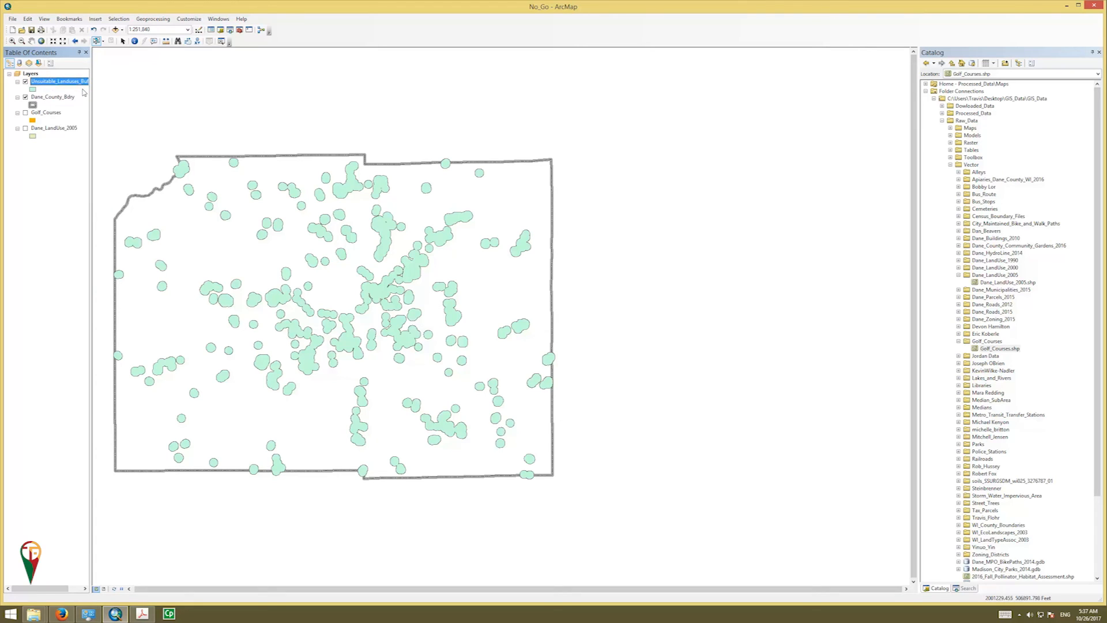